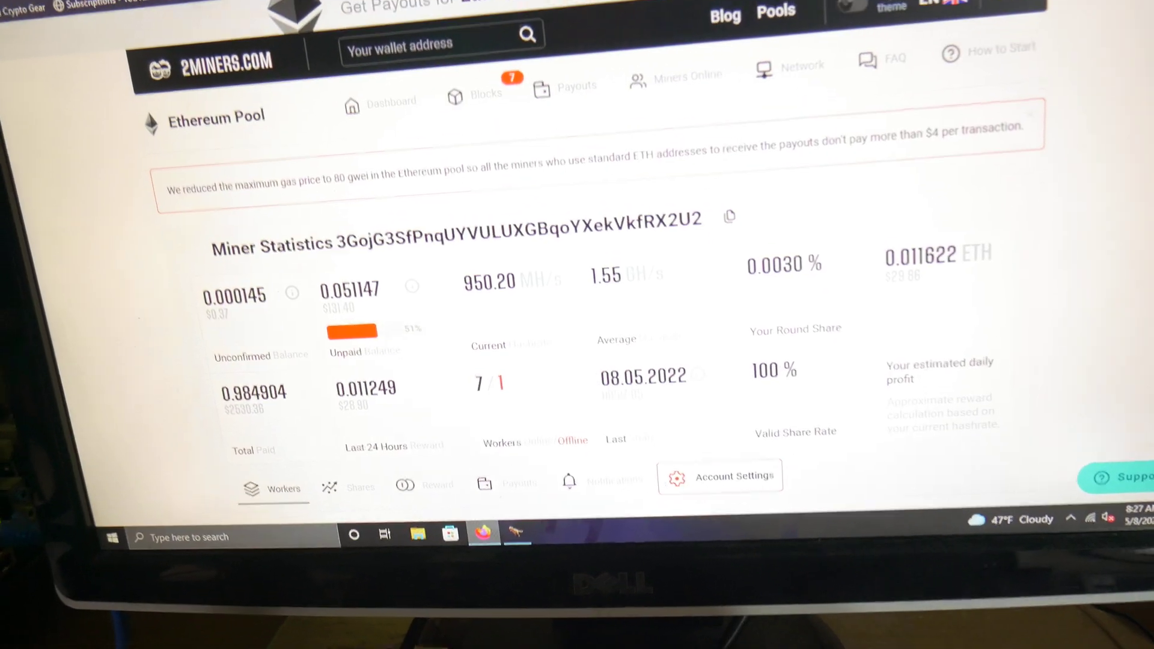
Switch the 2Miners miner statistics dashboard to the dark theme.
{"action": "left_click", "coordinate": [884, 5]}
{"action": "scroll", "coordinate": [826, 32], "scroll_direction": "down", "scroll_amount": 5}
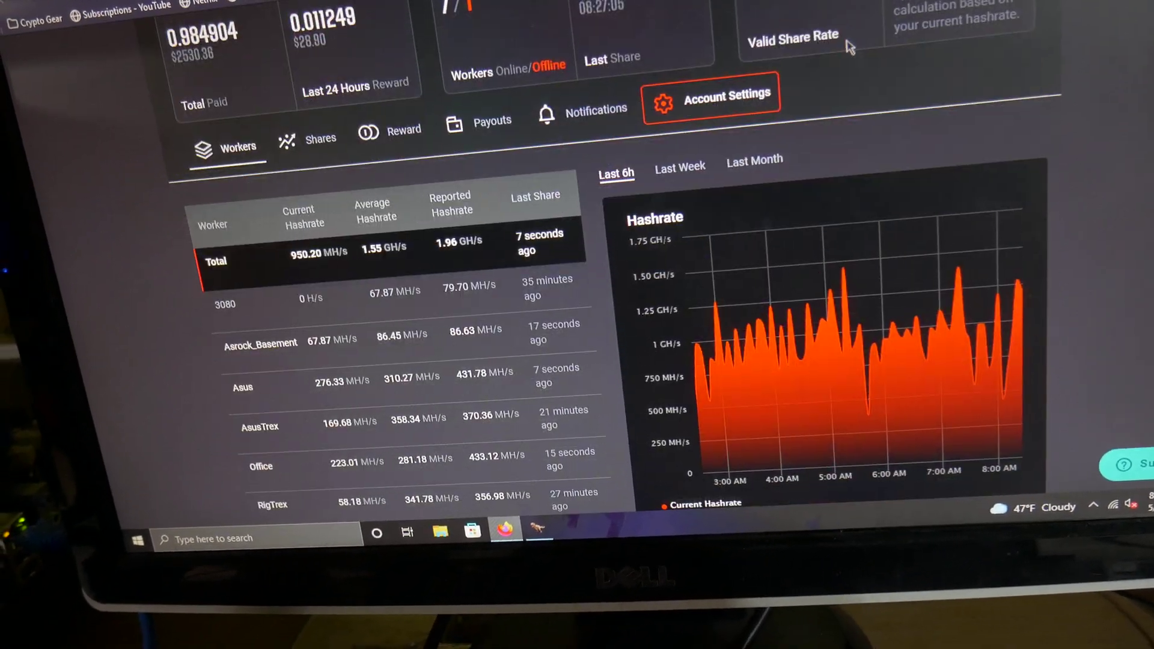
{"action": "scroll", "coordinate": [838, 55], "scroll_direction": "up", "scroll_amount": 2}
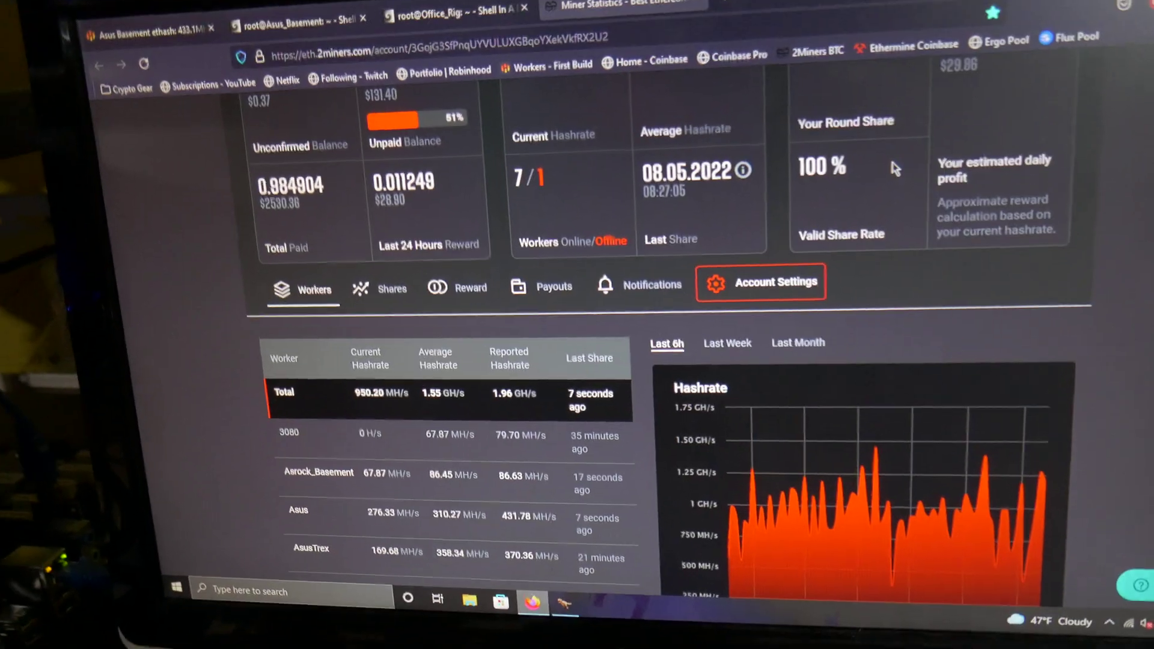